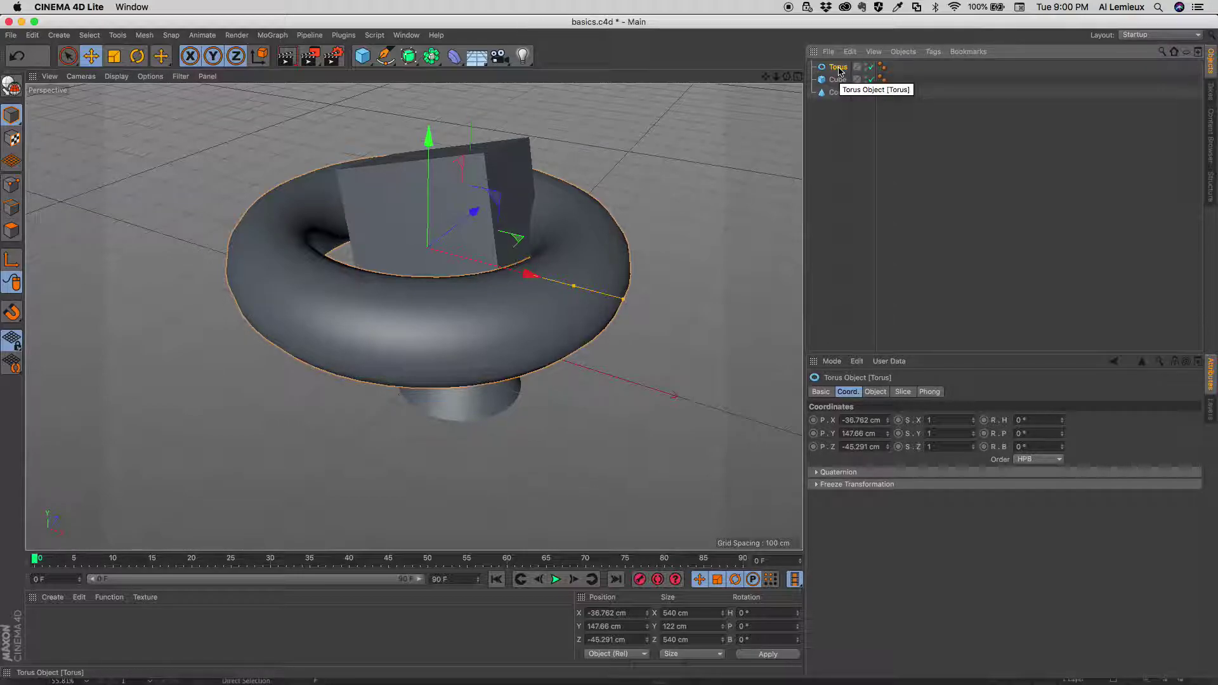
- Delete the torus, cube and cone from the scene
{"action": "left_click", "coordinate": [838, 94], "text": "shift"}
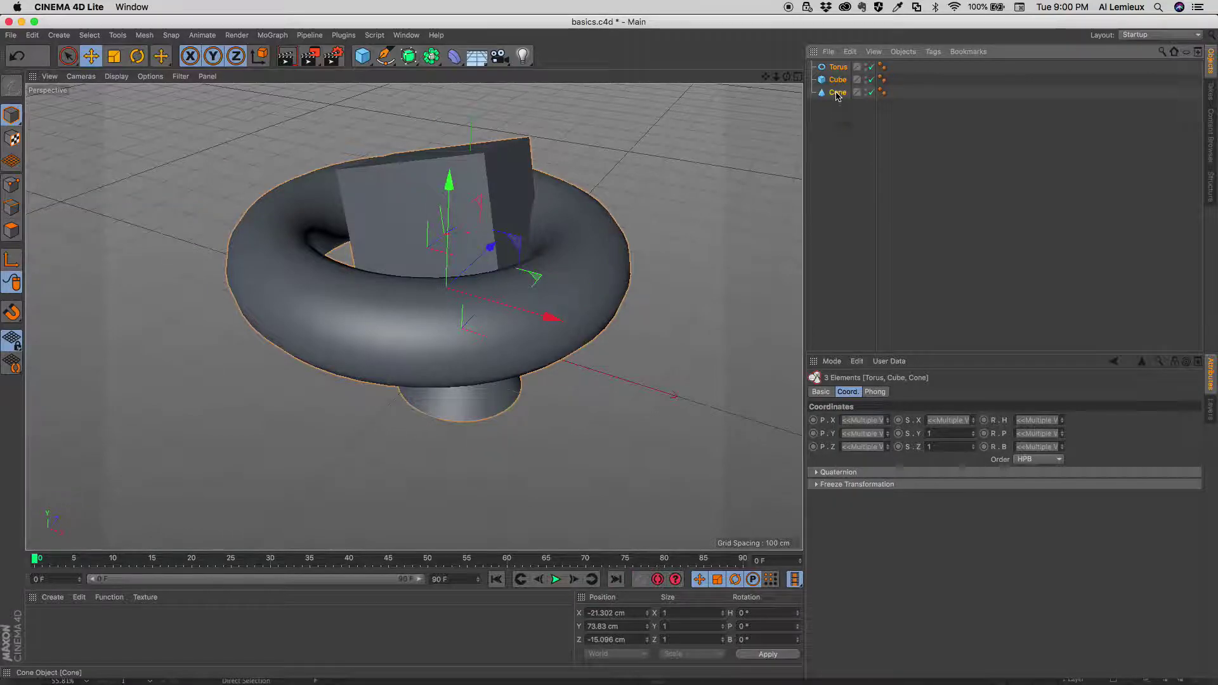
{"action": "key", "text": "Delete"}
{"action": "mouse_move", "coordinate": [481, 302]}
{"action": "left_mouse_down", "text": "alt"}
{"action": "mouse_move", "coordinate": [472, 270]}
{"action": "mouse_move", "coordinate": [455, 267]}
{"action": "mouse_move", "coordinate": [485, 269]}
{"action": "mouse_move", "coordinate": [457, 292]}
{"action": "mouse_move", "coordinate": [503, 302]}
{"action": "left_mouse_up", "text": "alt"}
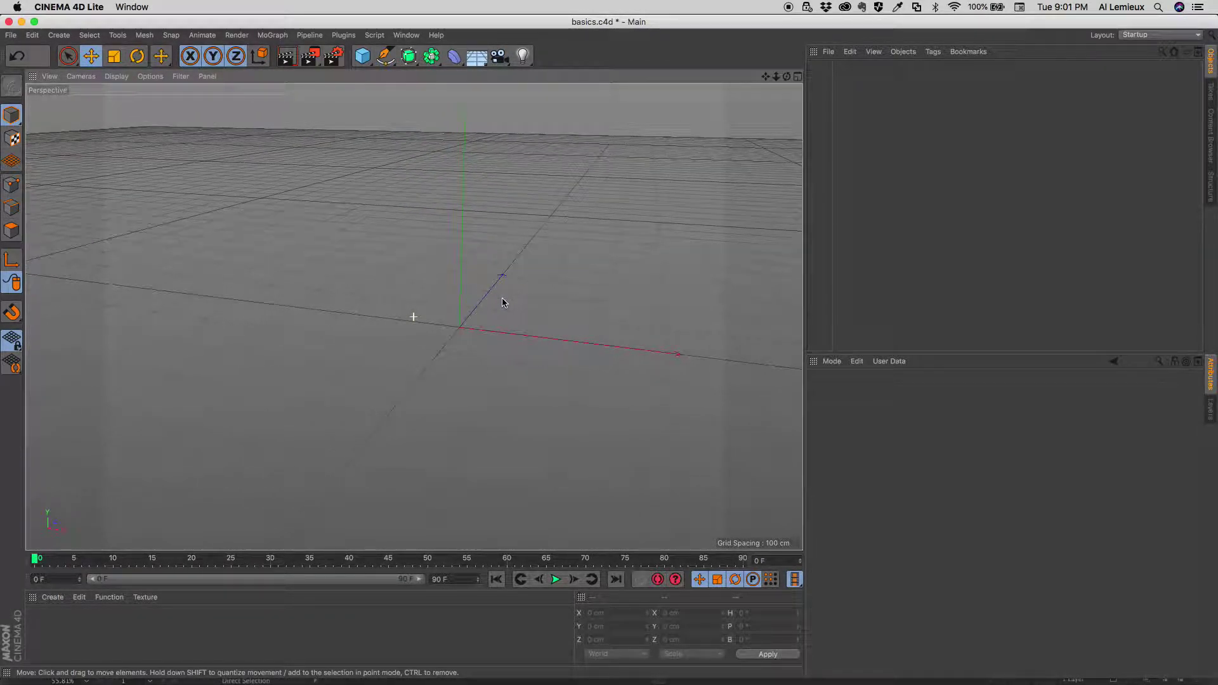
- Add a Text spline and move it along the X axis to about -211 cm
{"action": "left_click", "coordinate": [379, 58]}
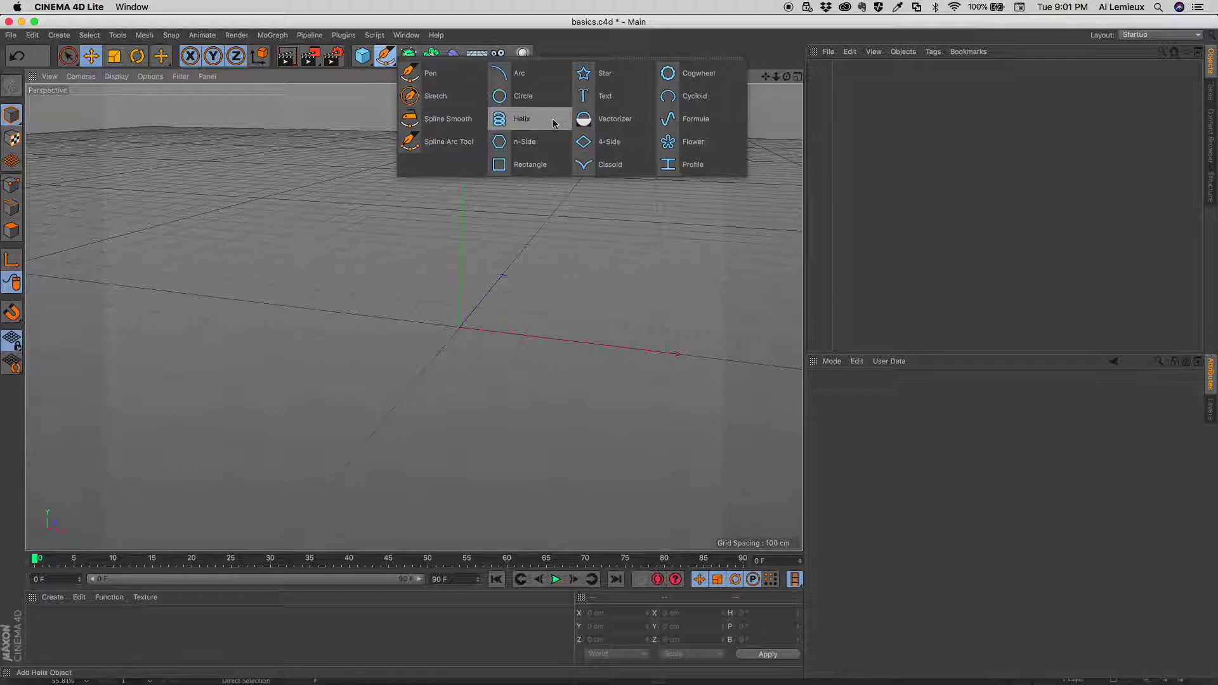
{"action": "left_click", "coordinate": [587, 96]}
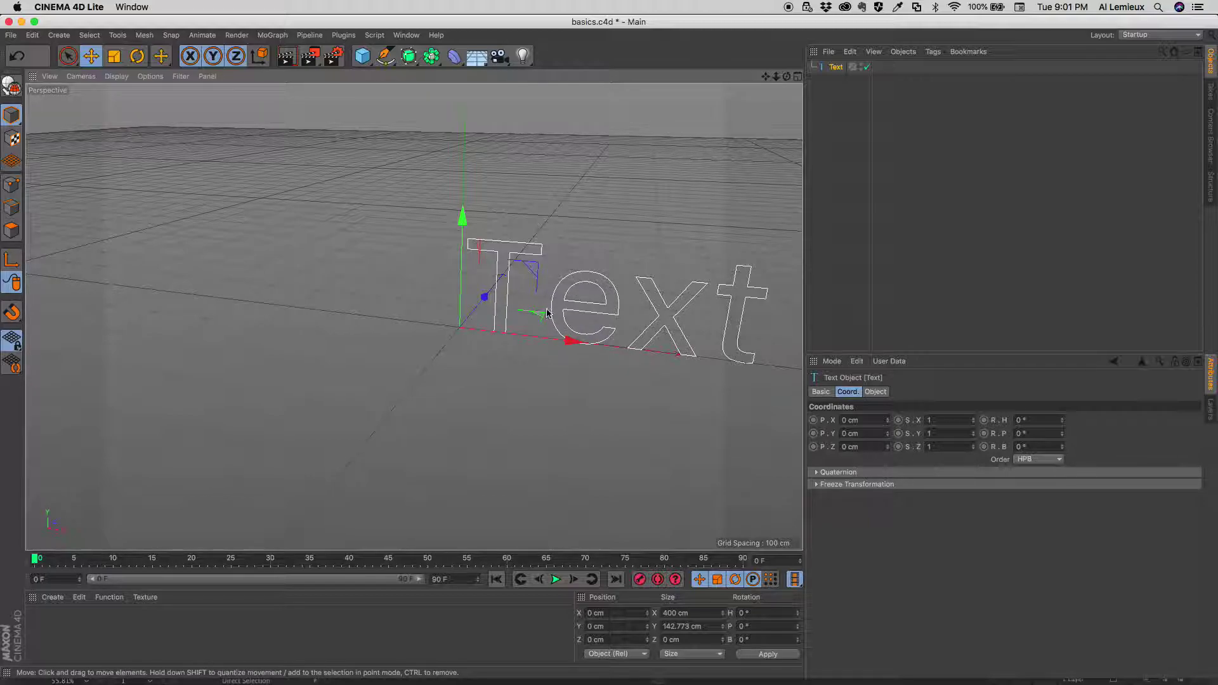
{"action": "left_click_drag", "start_coordinate": [571, 342], "coordinate": [443, 328]}
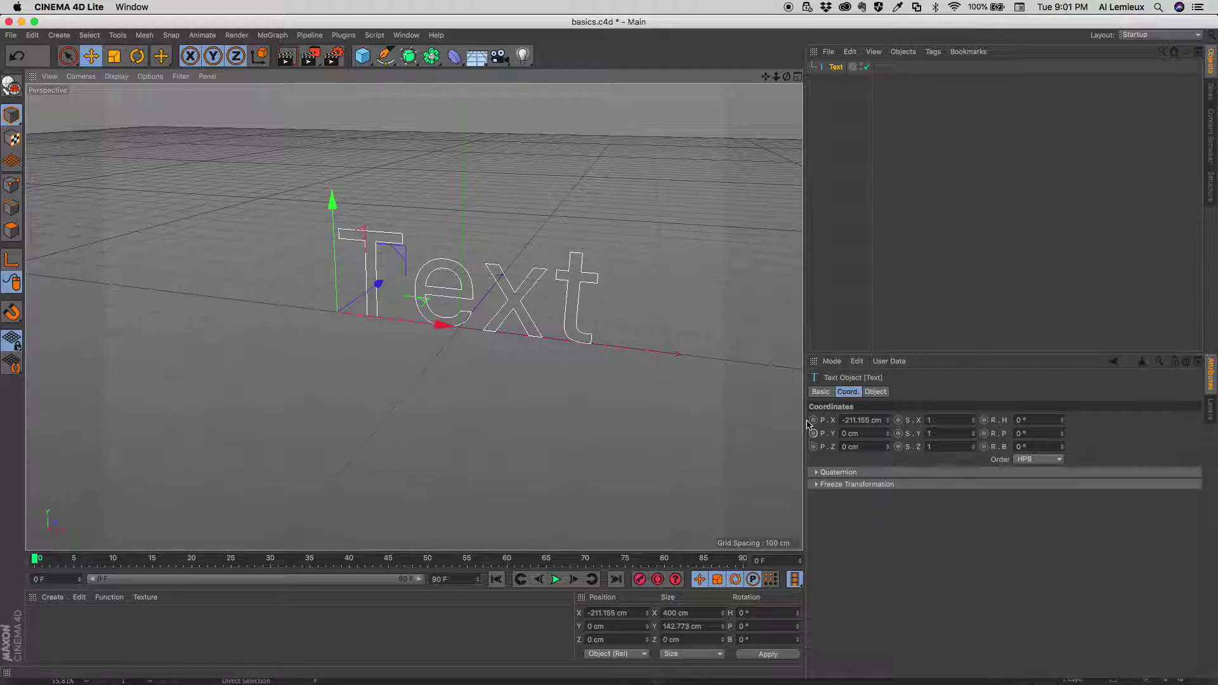
- Rename the text object to 3D ANIMATION and set its text content to 3D ANIMATION
{"action": "left_click", "coordinate": [826, 393]}
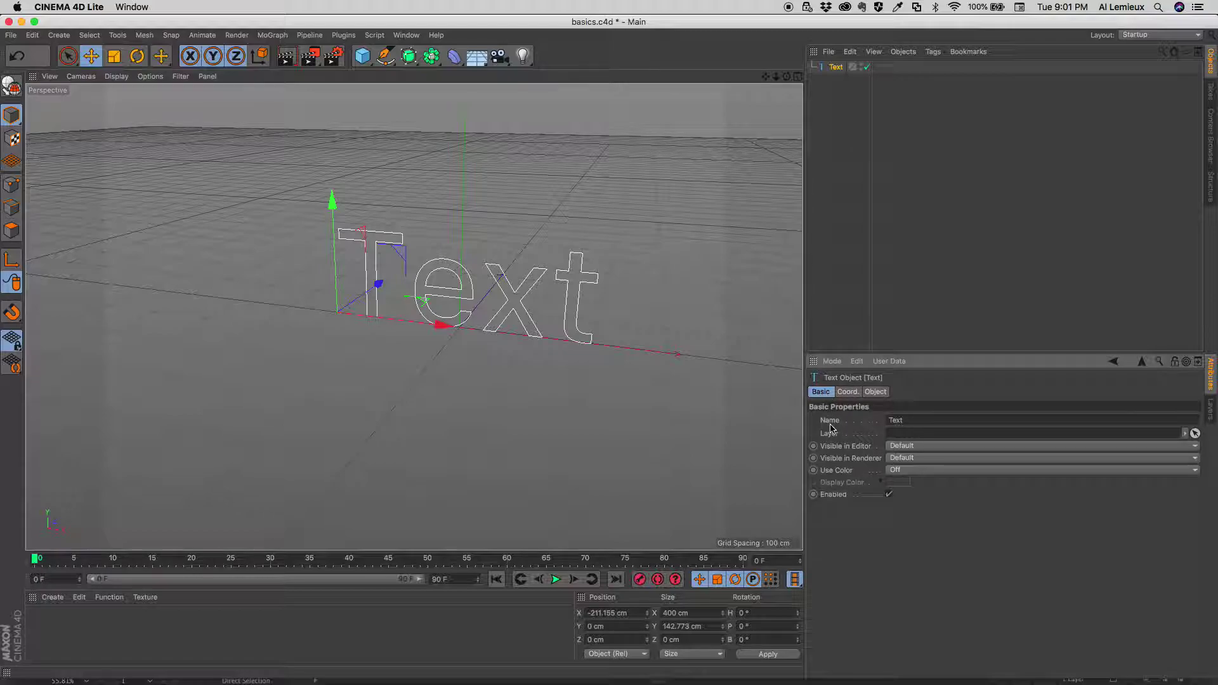
{"action": "double_click", "coordinate": [882, 420]}
{"action": "key", "text": "Return"}
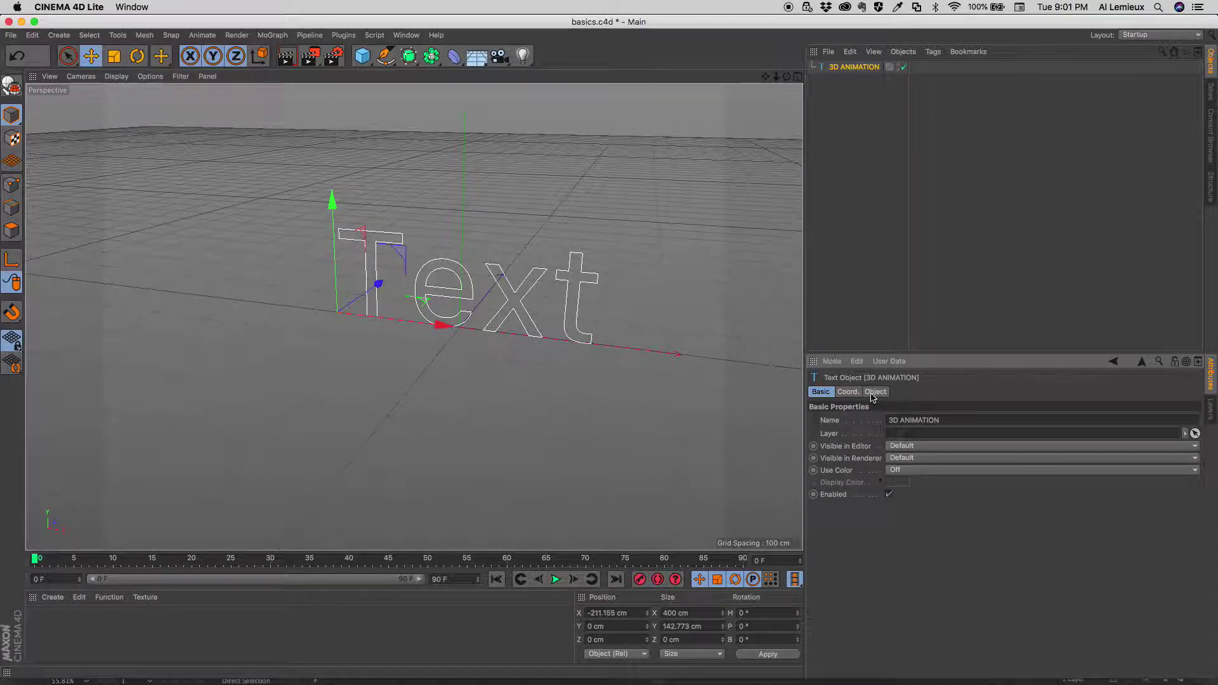
{"action": "left_click", "coordinate": [874, 392]}
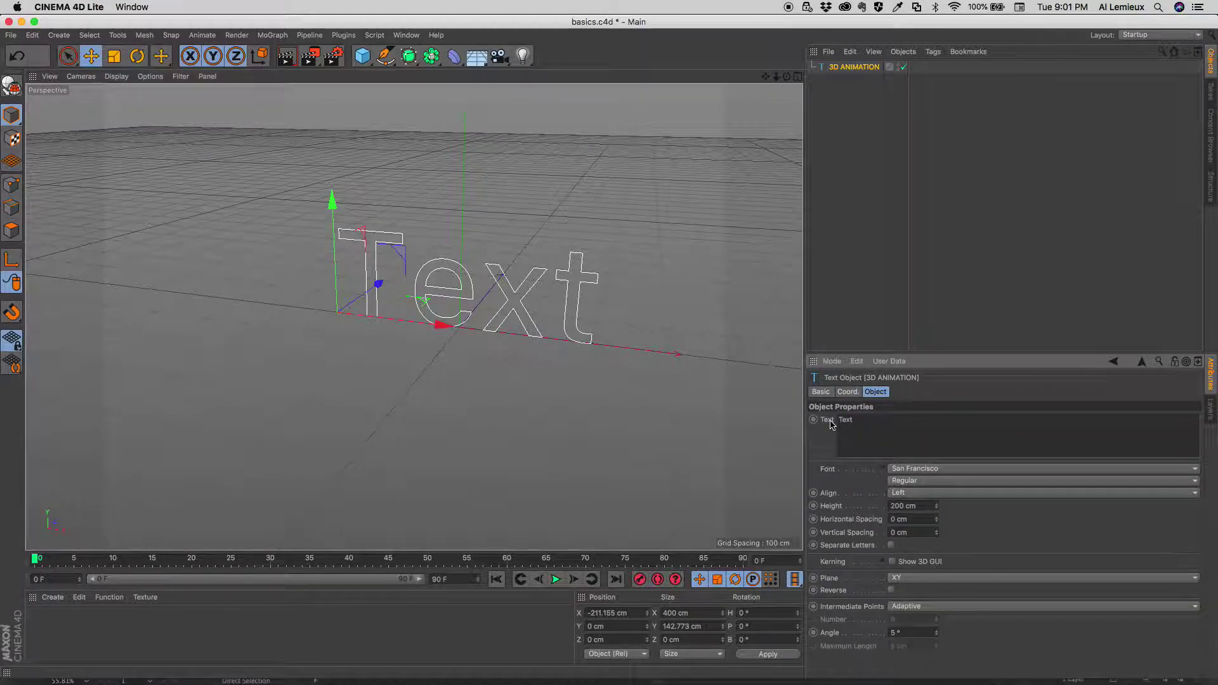
{"action": "double_click", "coordinate": [863, 421]}
{"action": "type", "text": "3D ANIMATION"}
{"action": "left_click", "coordinate": [959, 473]}
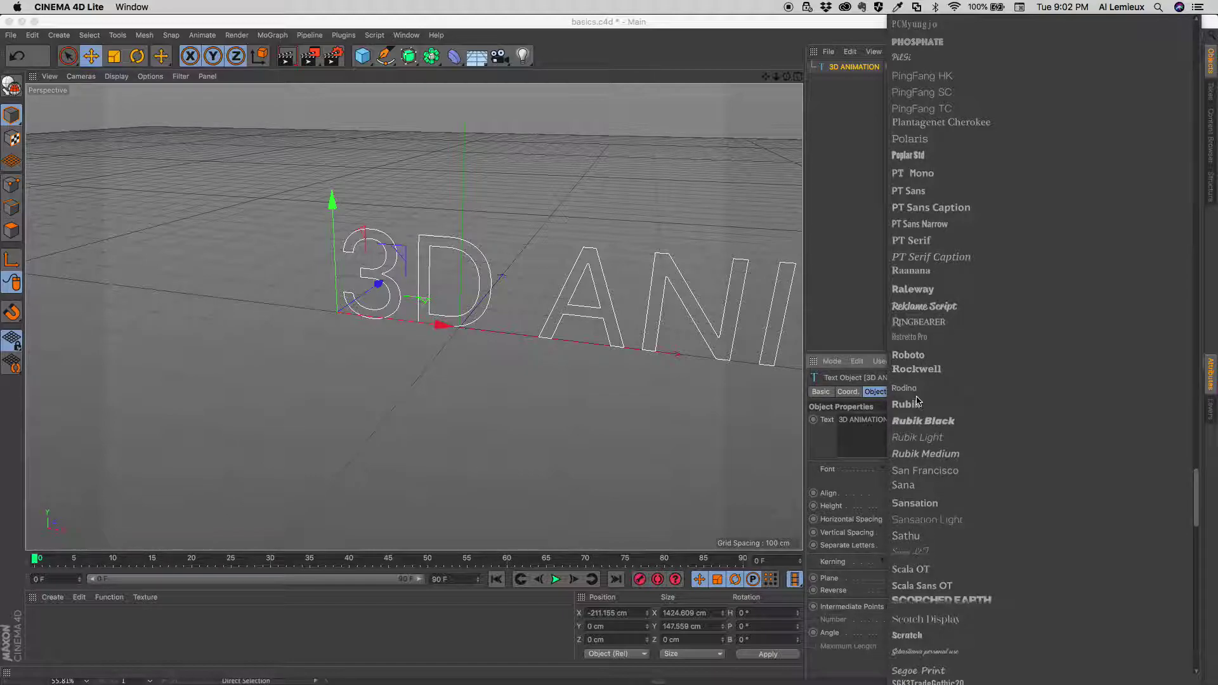
{"action": "left_click", "coordinate": [911, 373]}
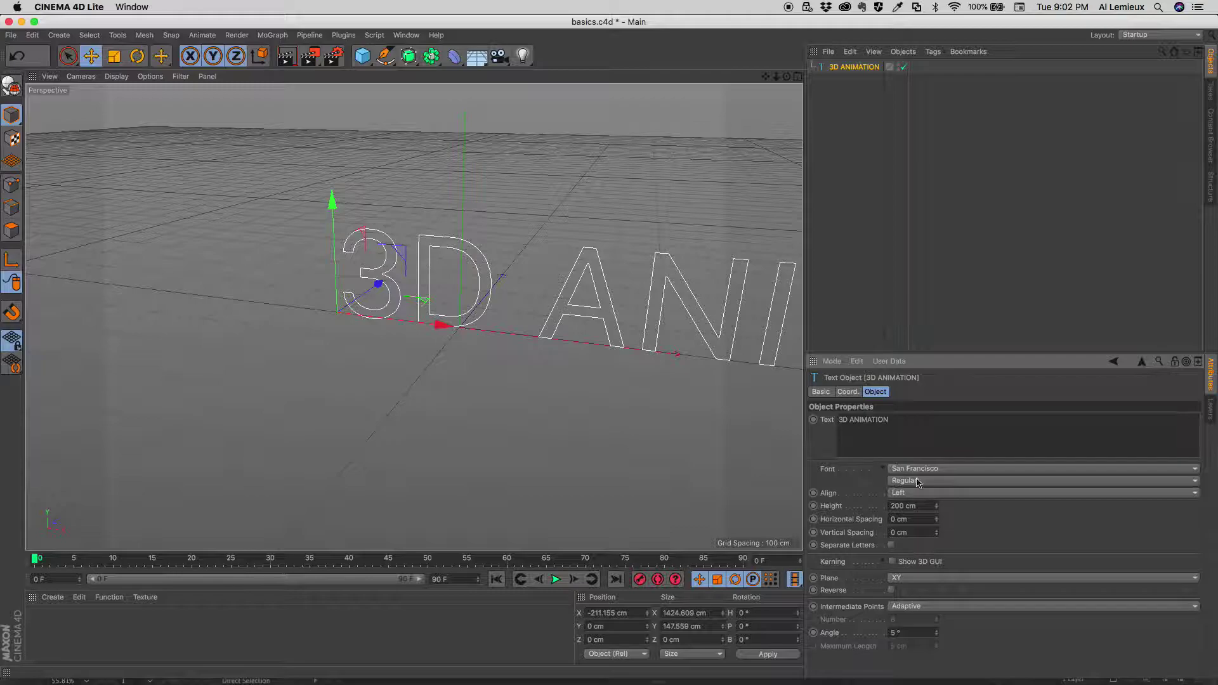
{"action": "left_click", "coordinate": [933, 481]}
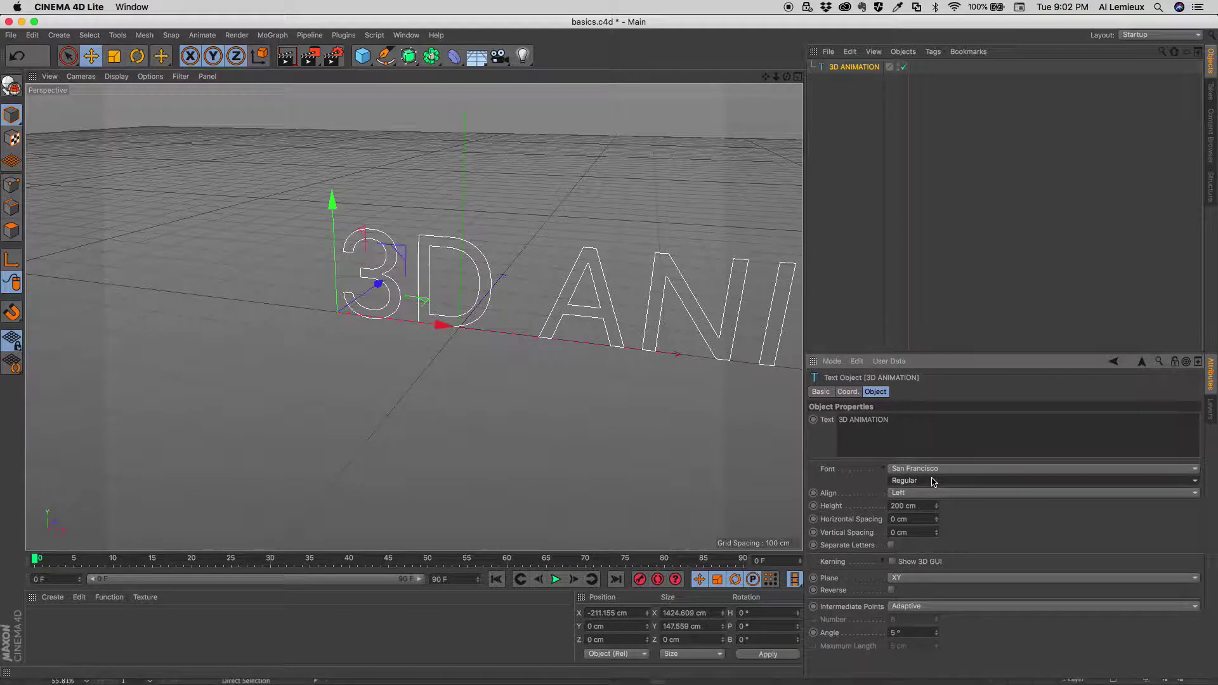
{"action": "left_click", "coordinate": [835, 491]}
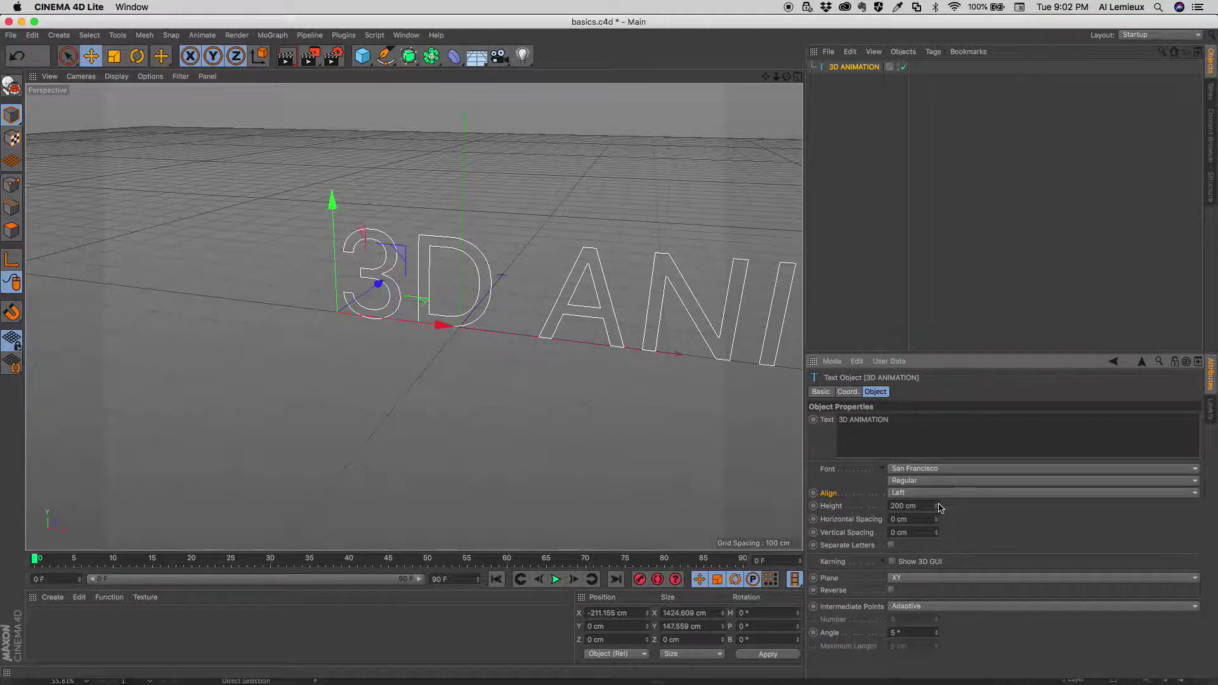
- Reduce the text height to 155 cm and move the text along the X axis to about -693 cm
{"action": "left_click_drag", "start_coordinate": [443, 327], "coordinate": [207, 335]}
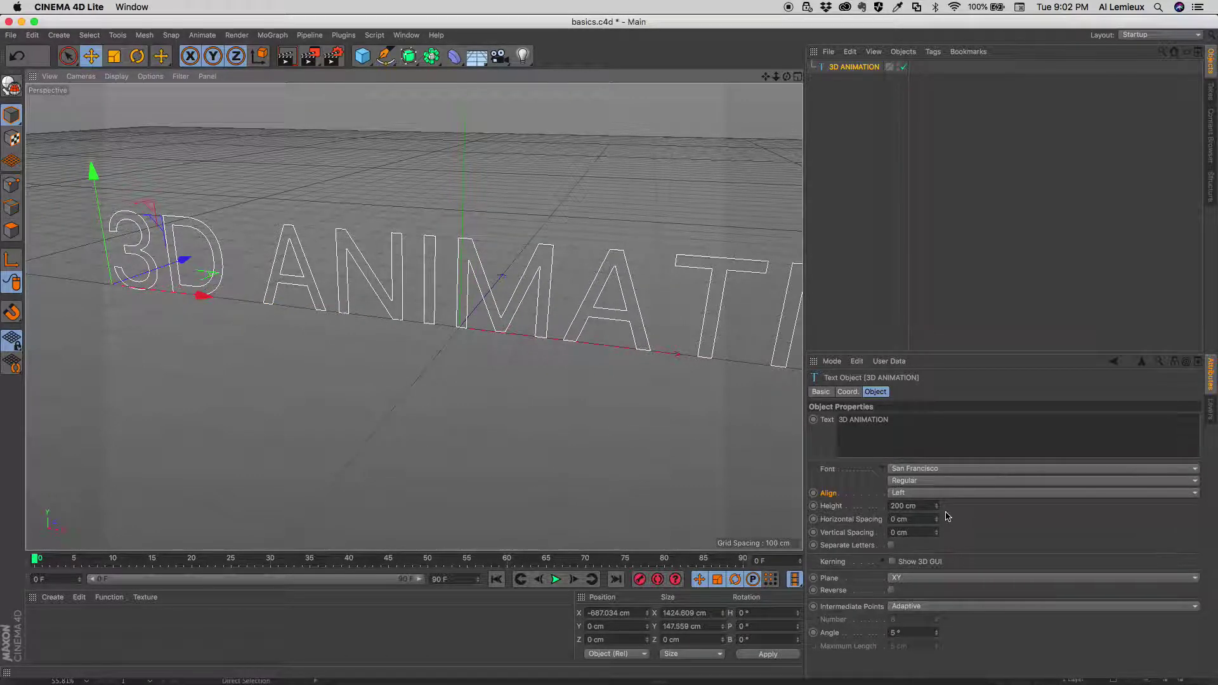
{"action": "mouse_move", "coordinate": [937, 507]}
{"action": "left_mouse_down"}
{"action": "mouse_move", "coordinate": [935, 541]}
{"action": "mouse_move", "coordinate": [938, 506]}
{"action": "left_mouse_up"}
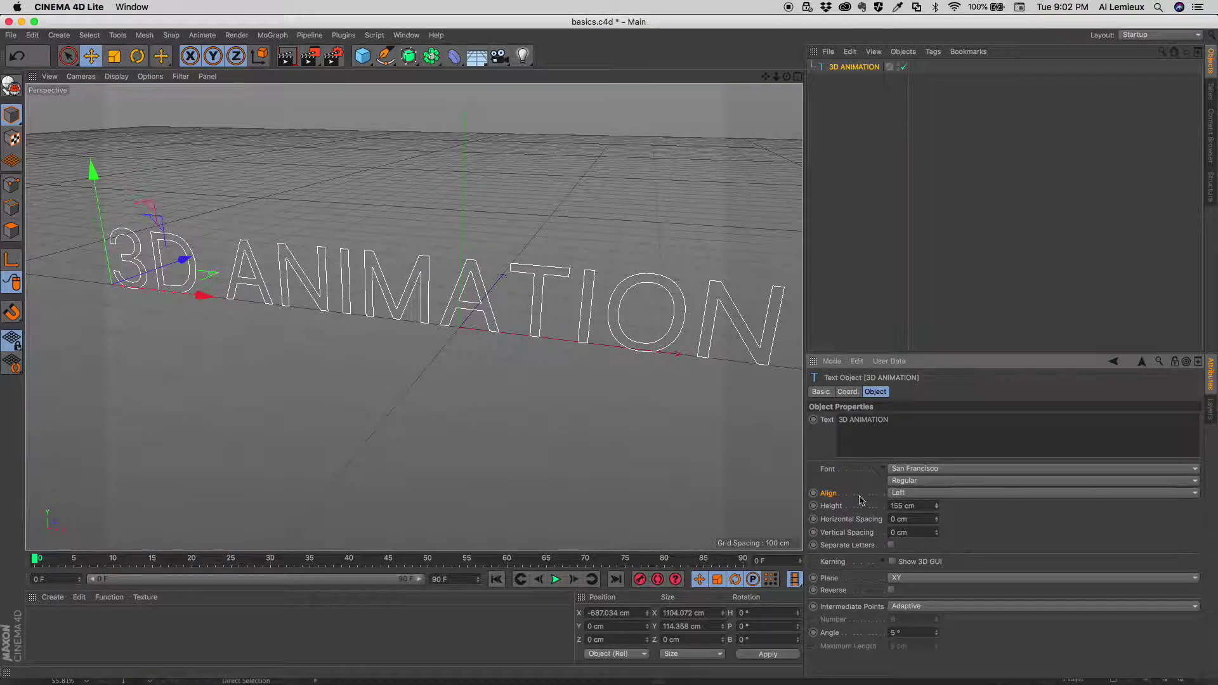
{"action": "left_click_drag", "start_coordinate": [203, 295], "coordinate": [204, 299]}
- Add an Extrude generator and make the 3D ANIMATION text spline its child
{"action": "mouse_move", "coordinate": [448, 370]}
{"action": "left_mouse_down", "text": "alt"}
{"action": "mouse_move", "coordinate": [438, 375]}
{"action": "mouse_move", "coordinate": [463, 373]}
{"action": "mouse_move", "coordinate": [457, 356]}
{"action": "mouse_move", "coordinate": [448, 363]}
{"action": "left_mouse_up", "text": "alt"}
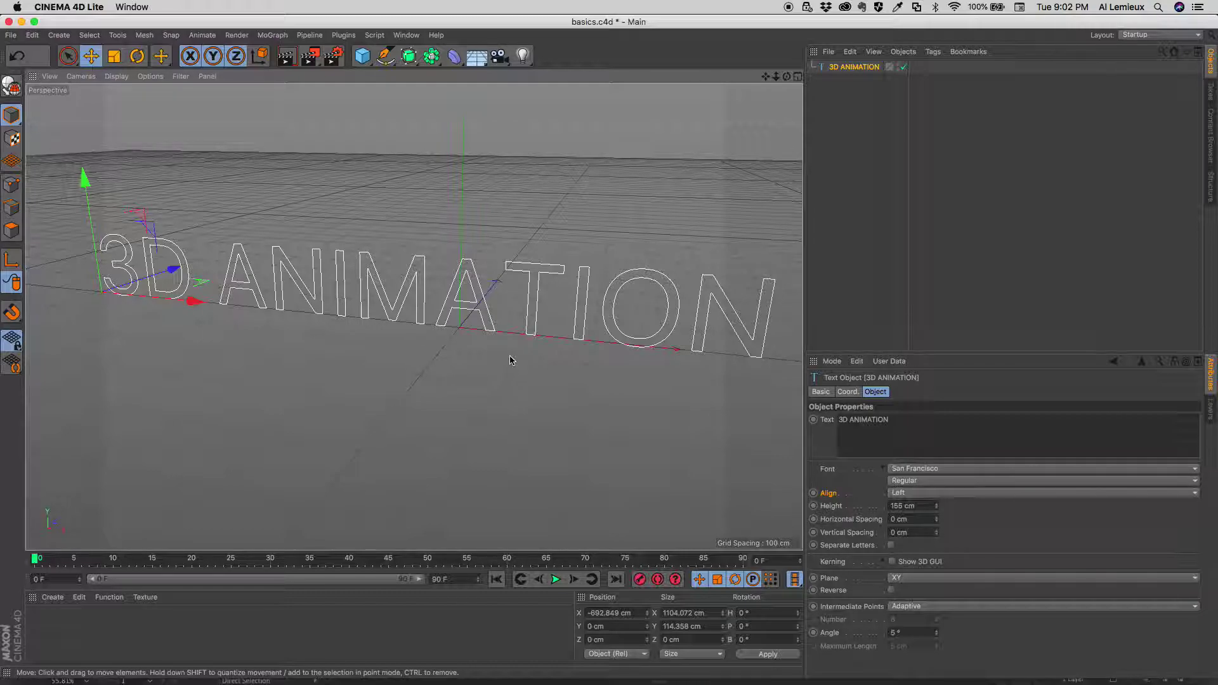
{"action": "left_click_drag", "start_coordinate": [512, 361], "coordinate": [461, 363], "text": "alt"}
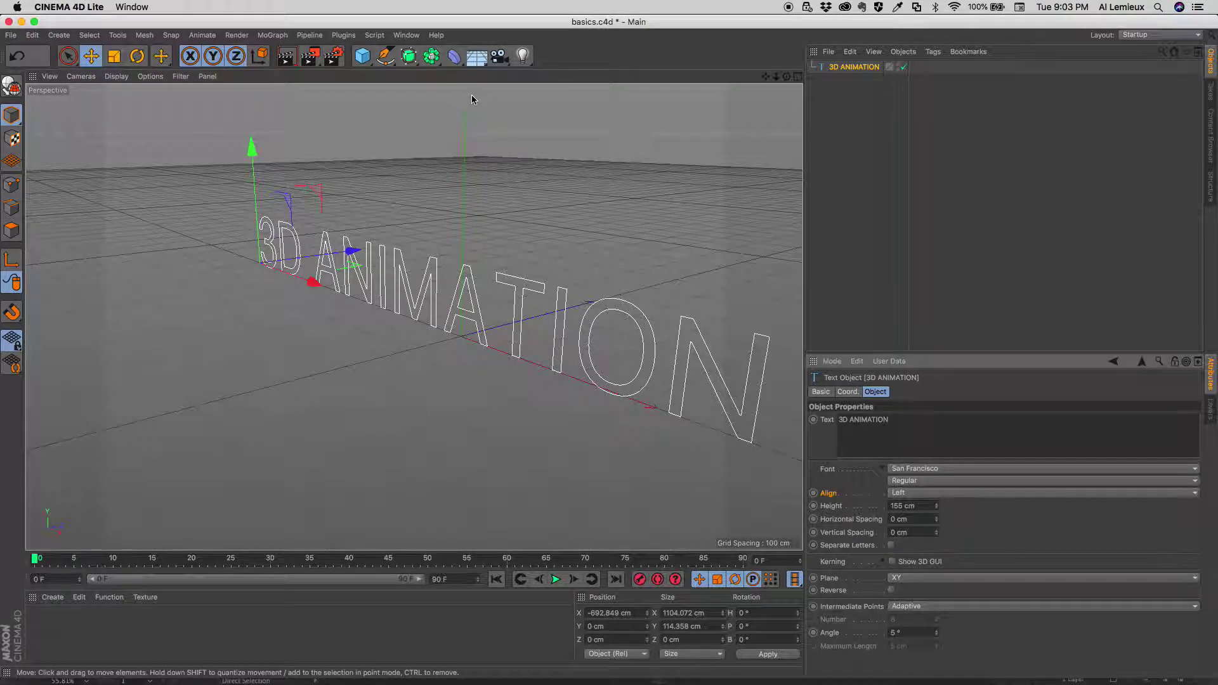
{"action": "left_click", "coordinate": [409, 57]}
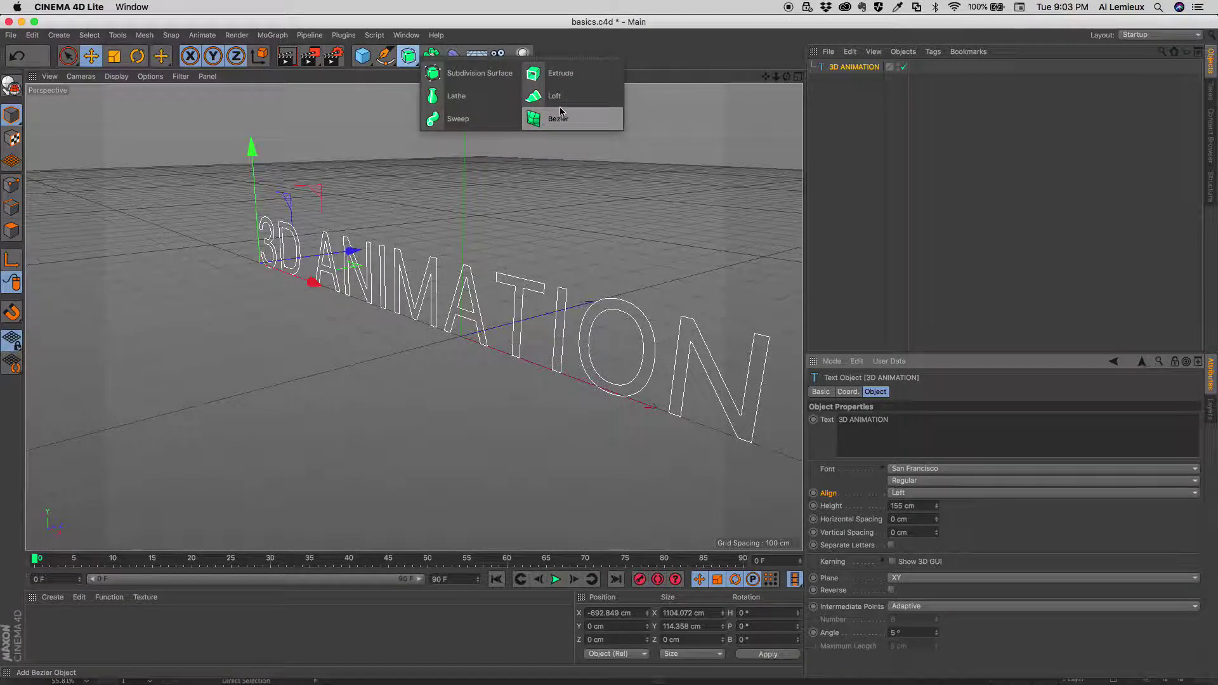
{"action": "left_click", "coordinate": [560, 74]}
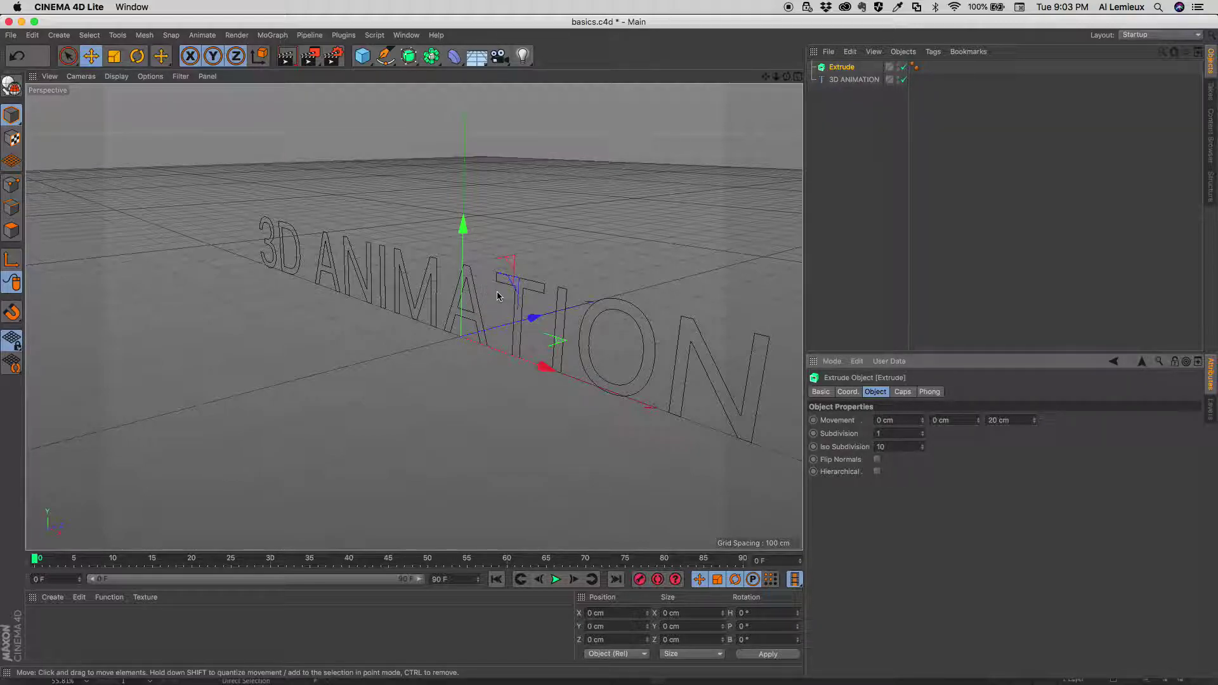
{"action": "left_click", "coordinate": [823, 84]}
{"action": "left_click_drag", "start_coordinate": [825, 77], "coordinate": [840, 70]}
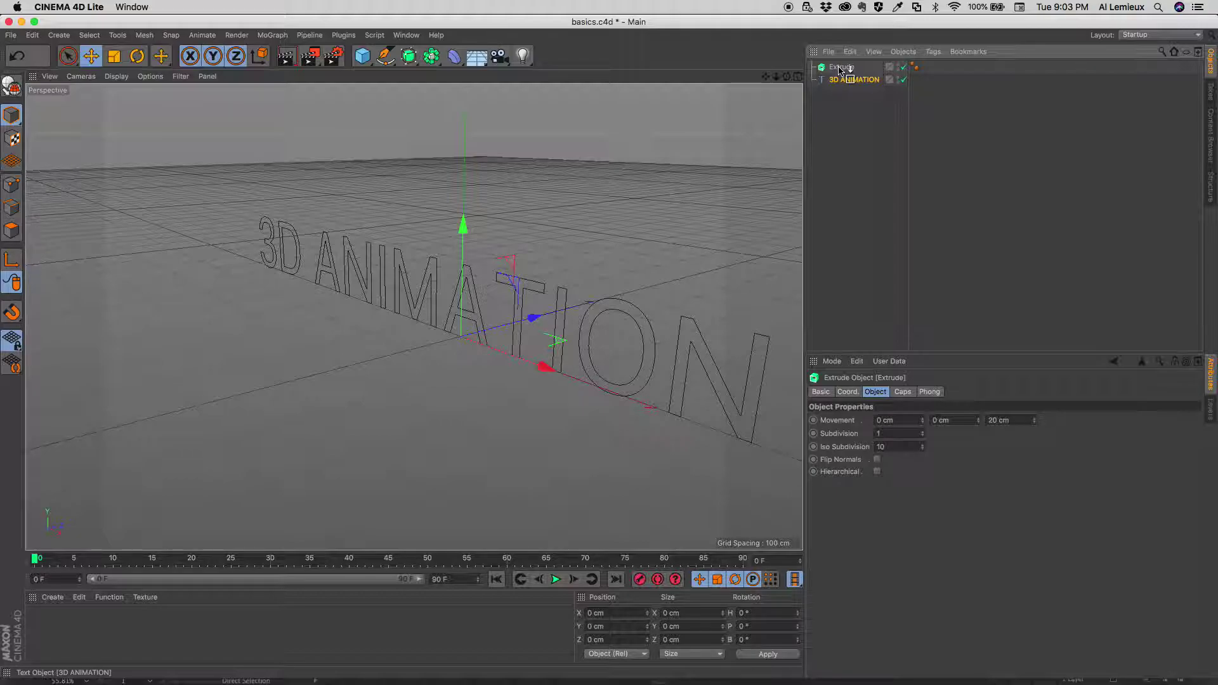
{"action": "left_click_drag", "start_coordinate": [840, 70], "coordinate": [839, 69]}
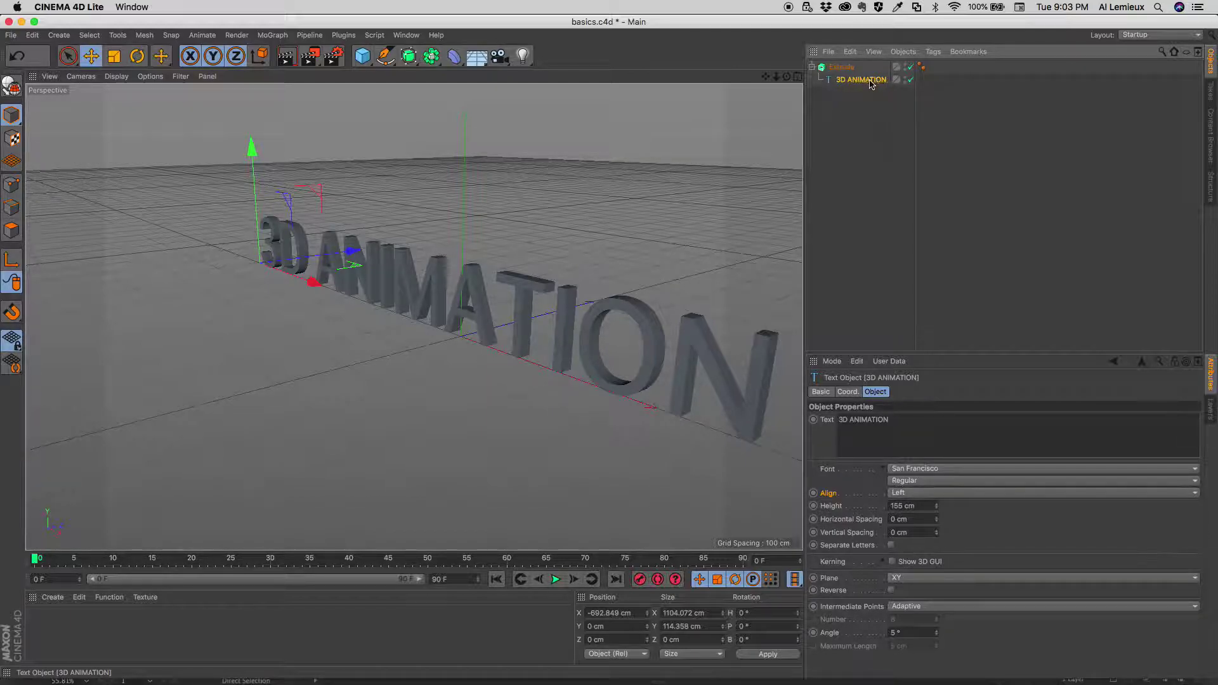
- Set the Extrude object's Z movement to 77 cm to deepen the letters
{"action": "left_click", "coordinate": [842, 67]}
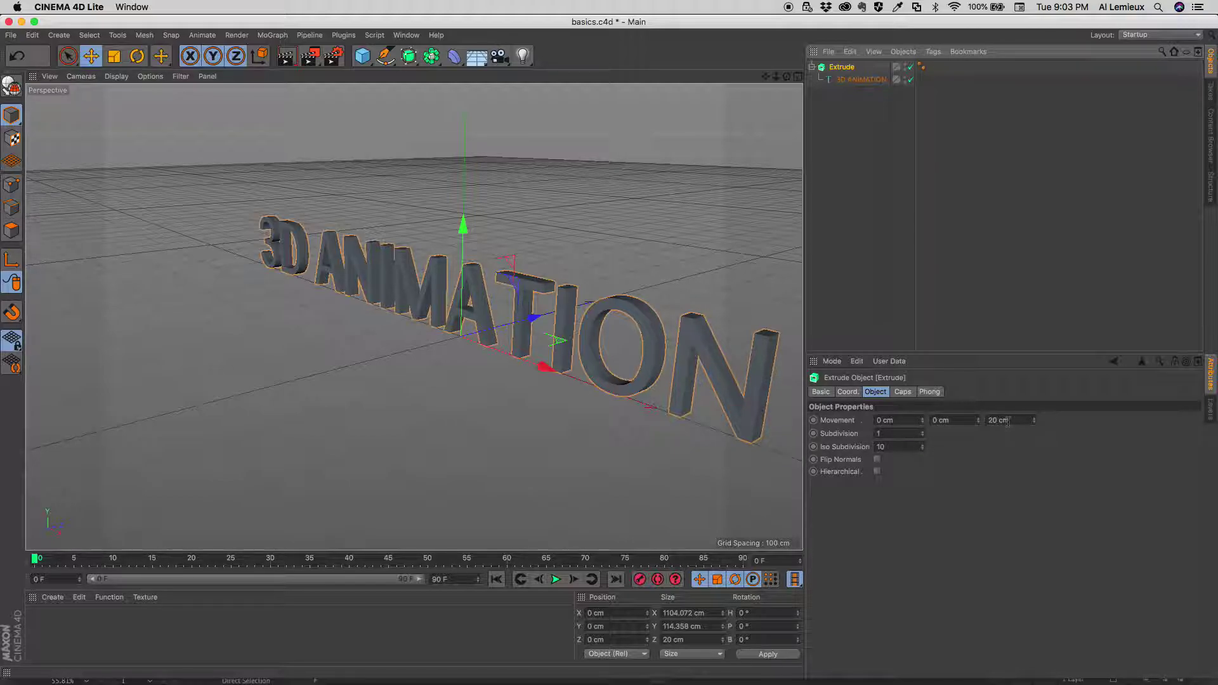
{"action": "left_click_drag", "start_coordinate": [1034, 420], "coordinate": [1046, 366]}
{"action": "left_click_drag", "start_coordinate": [1046, 377], "coordinate": [1046, 385]}
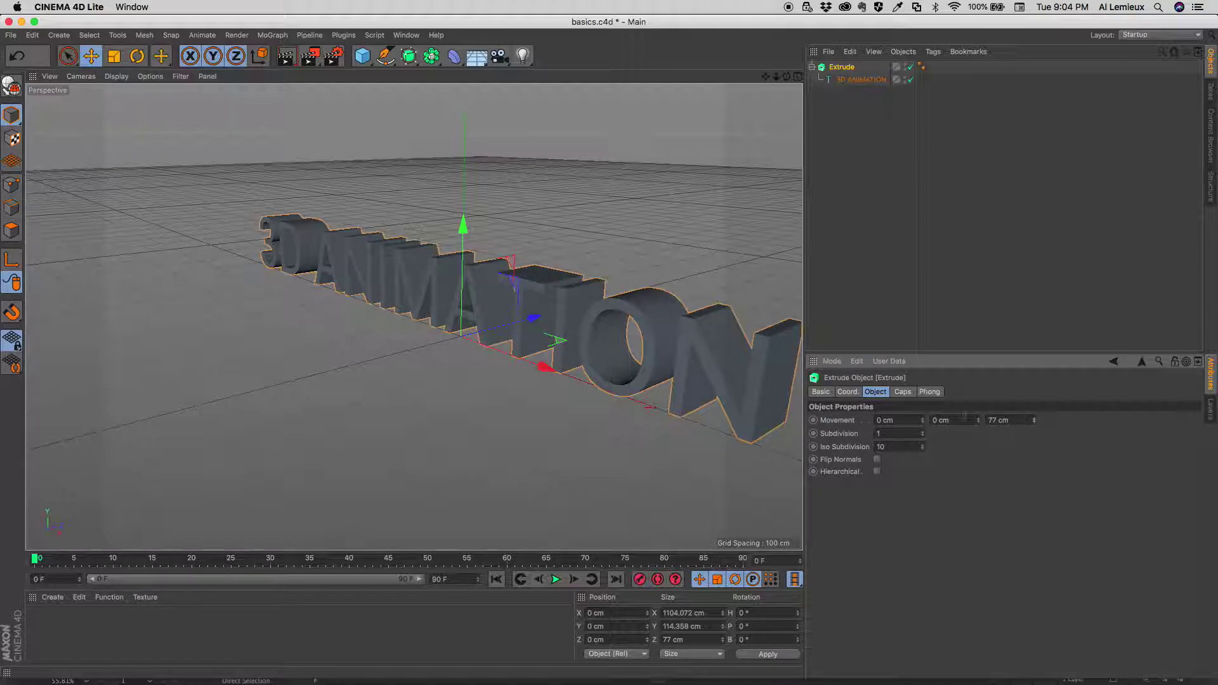
- Set the extrusion's start cap to Fillet Cap after trying the plain Fillet option
{"action": "left_click", "coordinate": [903, 392]}
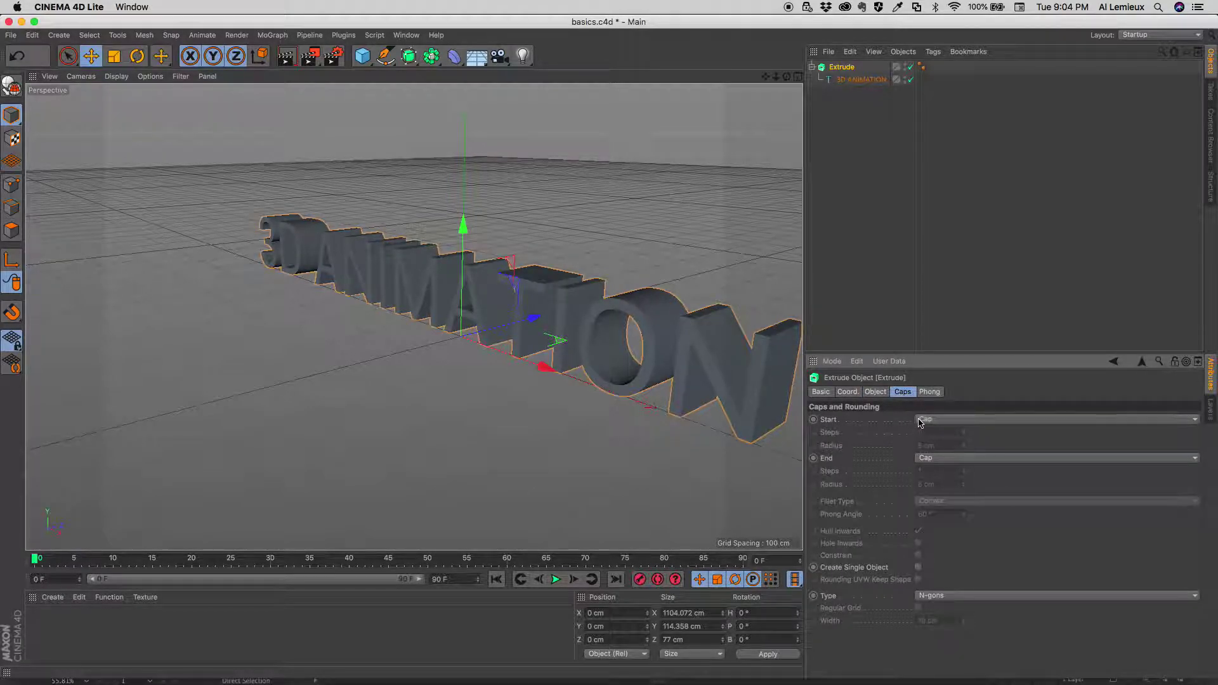
{"action": "left_click", "coordinate": [924, 420]}
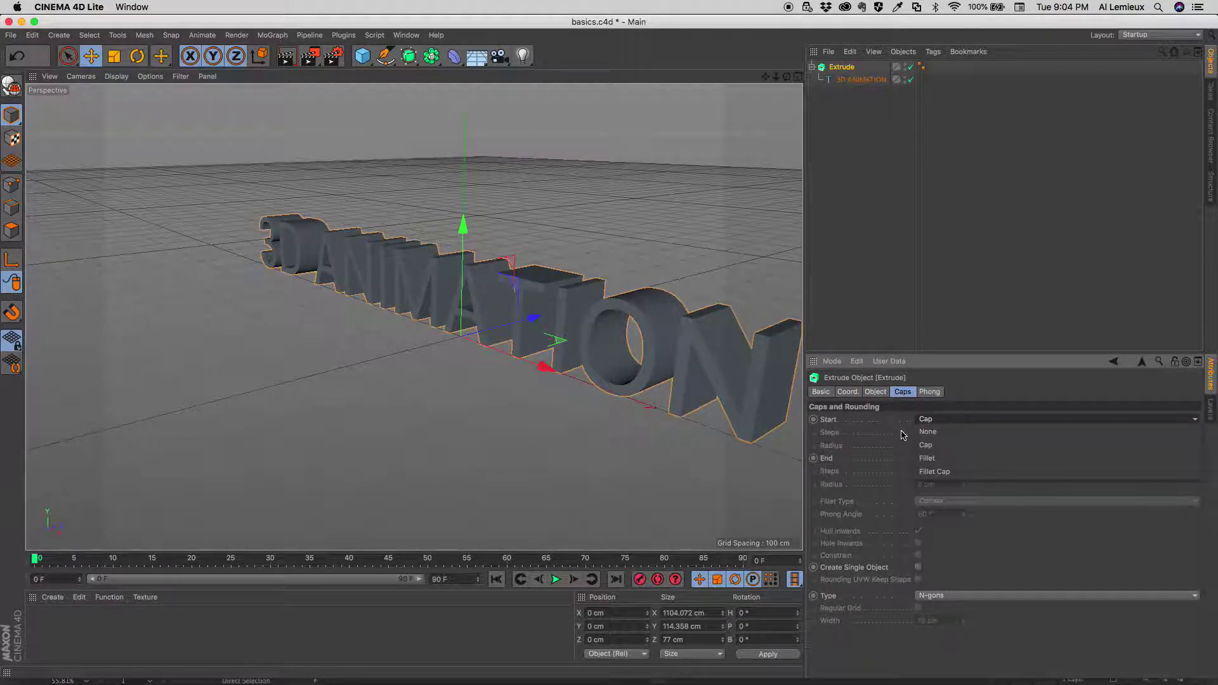
{"action": "left_click", "coordinate": [924, 458]}
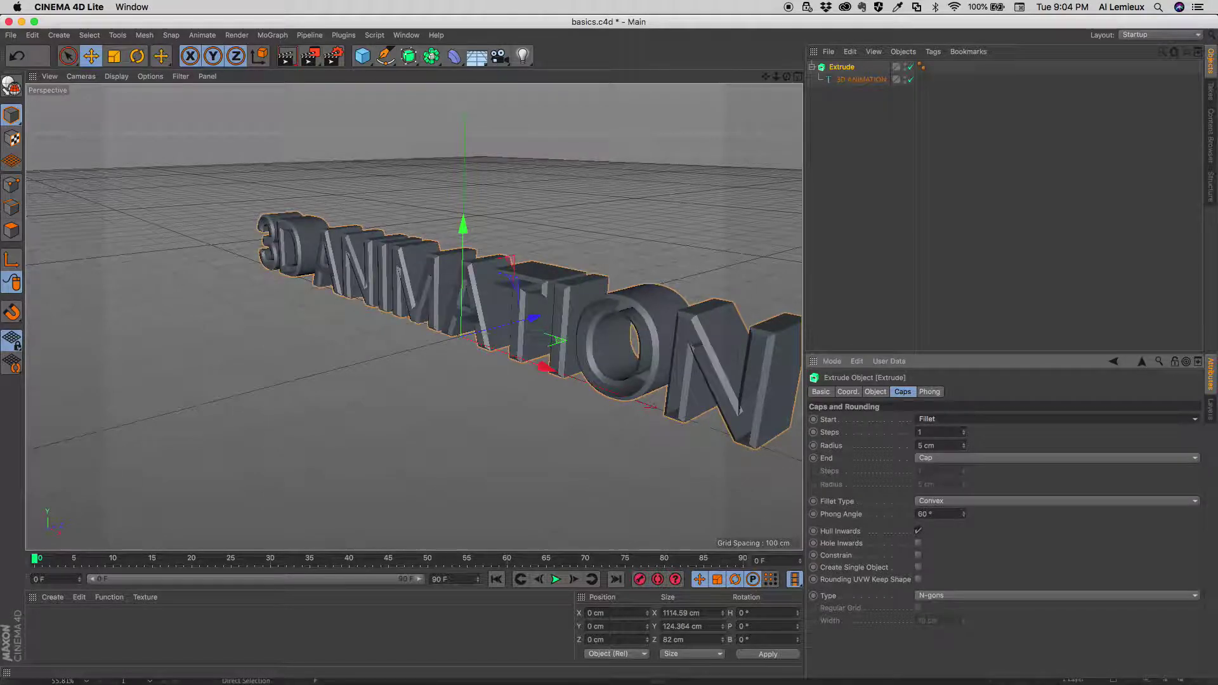
{"action": "left_click", "coordinate": [927, 419]}
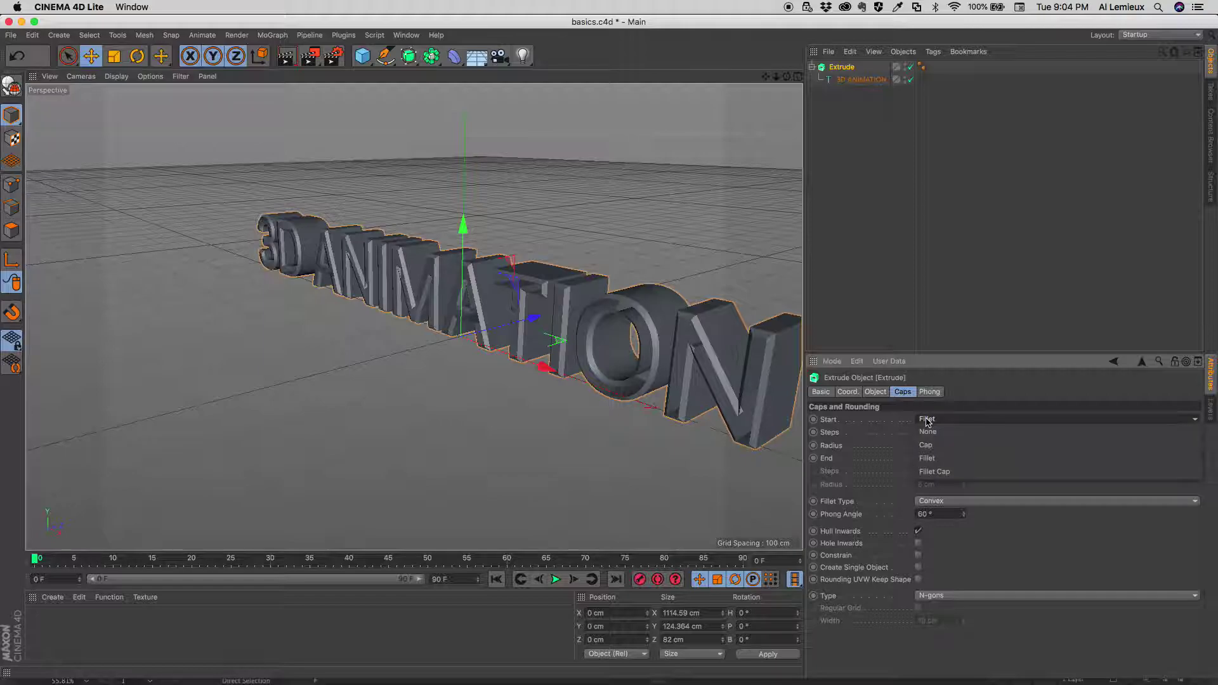
{"action": "left_click", "coordinate": [934, 472]}
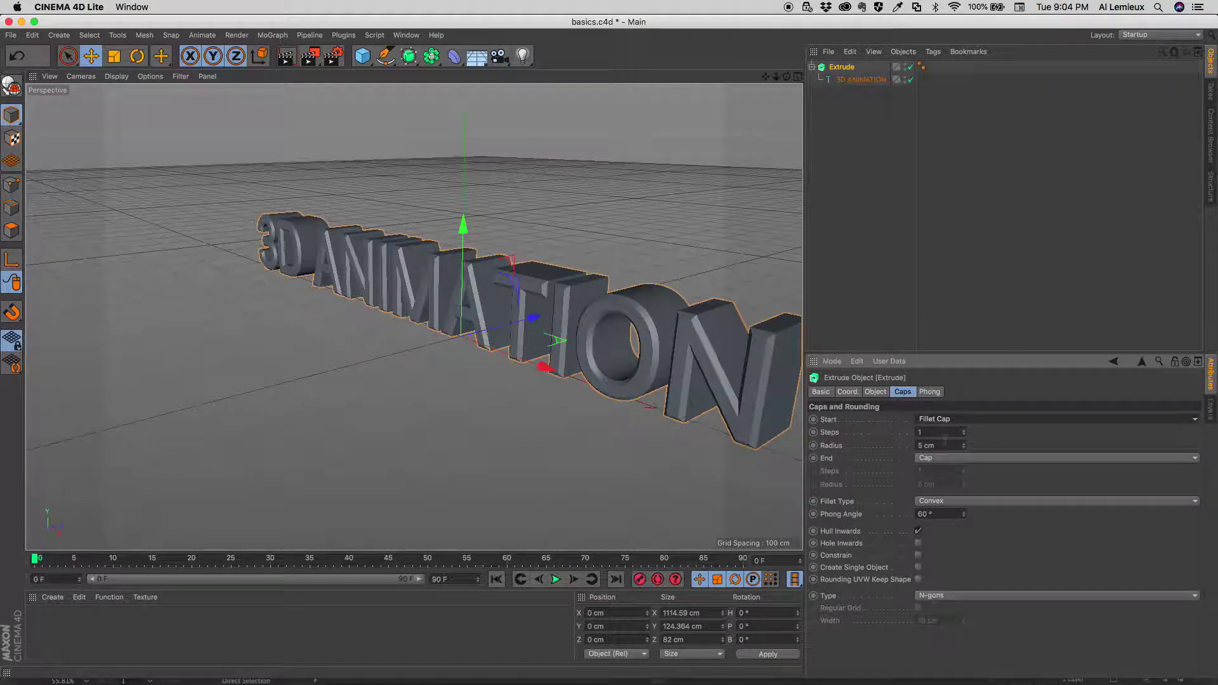
- Try the Concave and Linear fillet types on the extruded text and return to Convex
{"action": "left_click", "coordinate": [962, 503]}
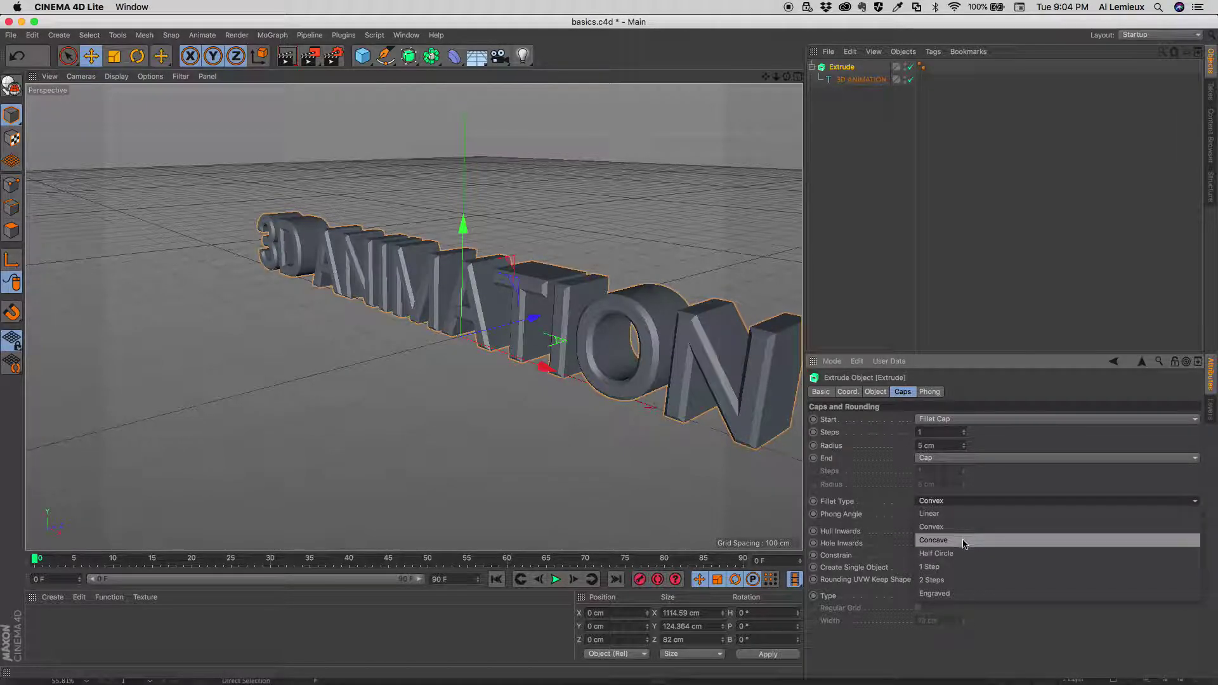
{"action": "left_click", "coordinate": [964, 540]}
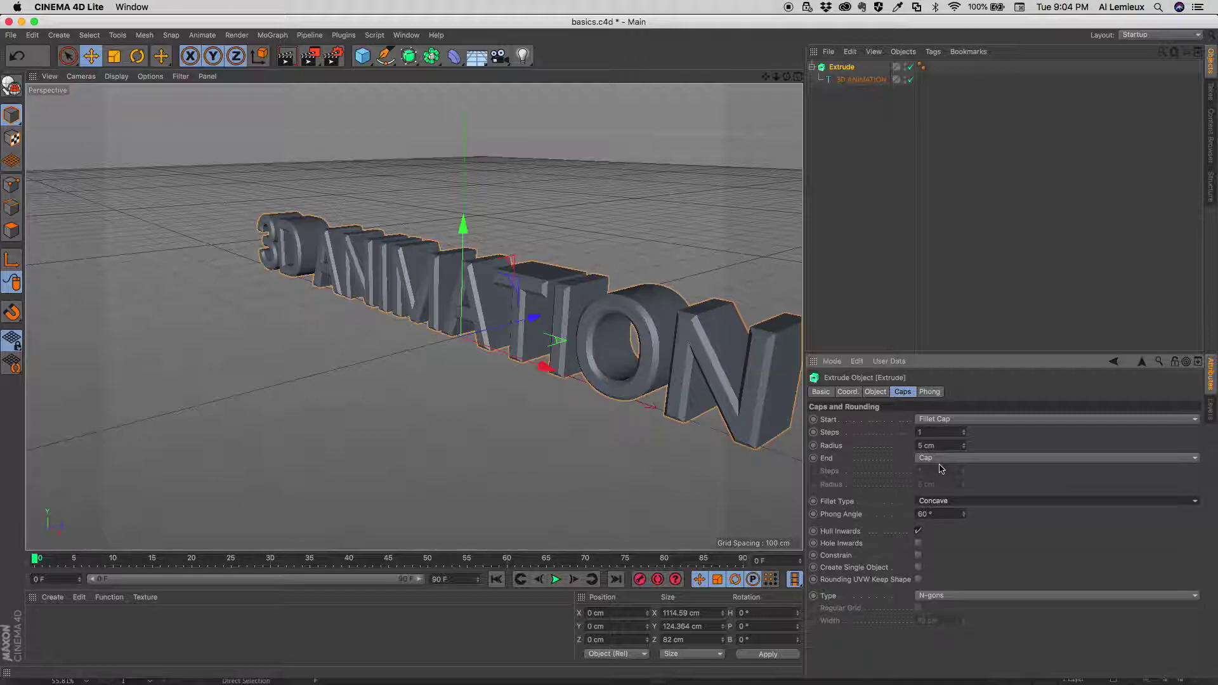
{"action": "left_click", "coordinate": [944, 503]}
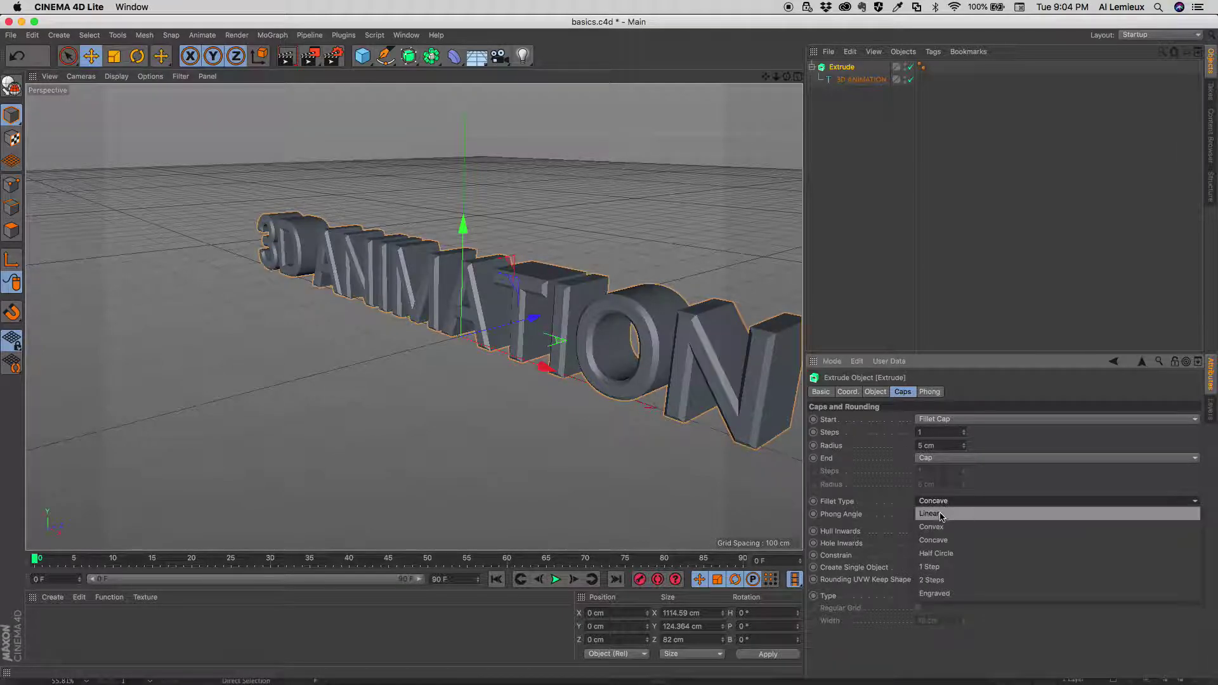
{"action": "left_click", "coordinate": [941, 514]}
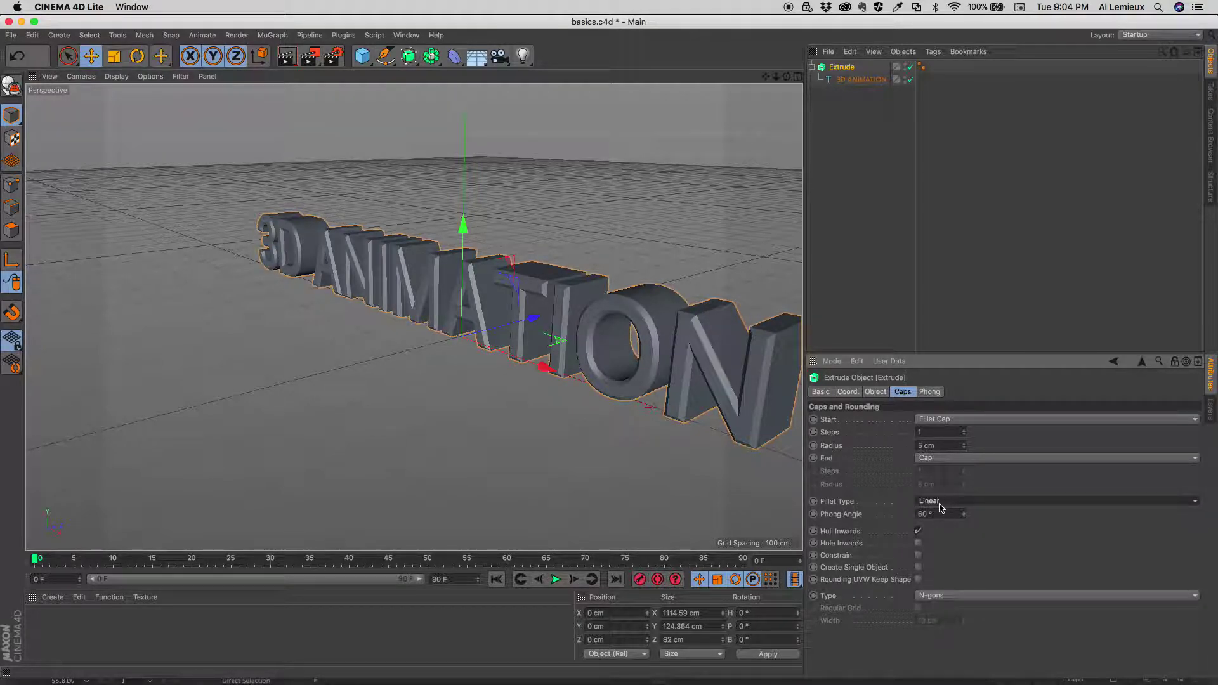
{"action": "left_click", "coordinate": [940, 503]}
{"action": "left_click", "coordinate": [947, 537]}
- Set the start cap's fillet radius to 2 cm
{"action": "left_click_drag", "start_coordinate": [966, 450], "coordinate": [967, 450]}
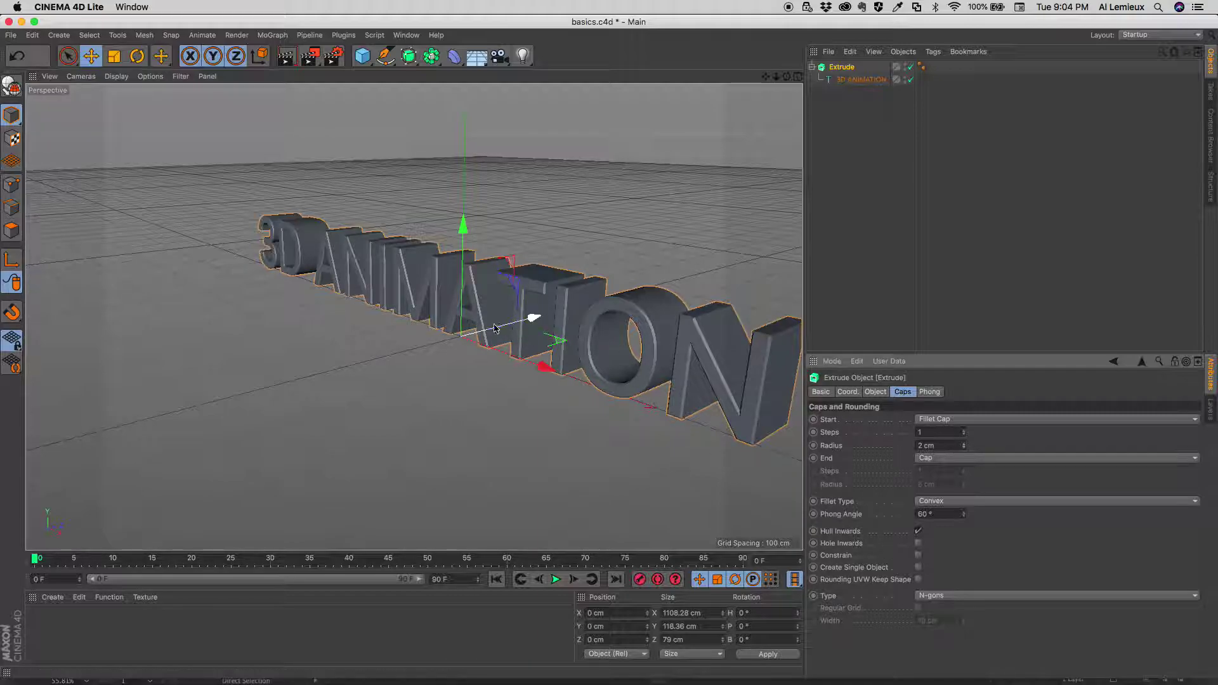
{"action": "left_click_drag", "start_coordinate": [523, 304], "coordinate": [560, 310], "text": "alt"}
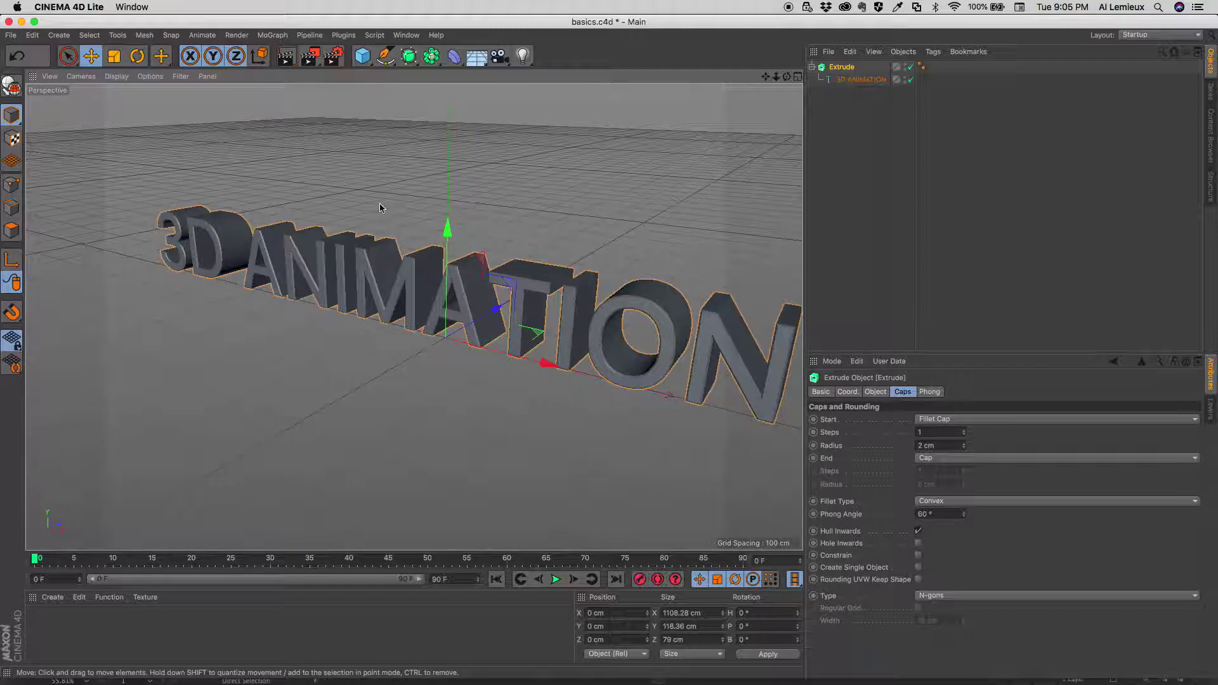
- Add a pyramid and move it behind the text, to about 102 cm on Y and 335 cm on Z
{"action": "left_click", "coordinate": [365, 57]}
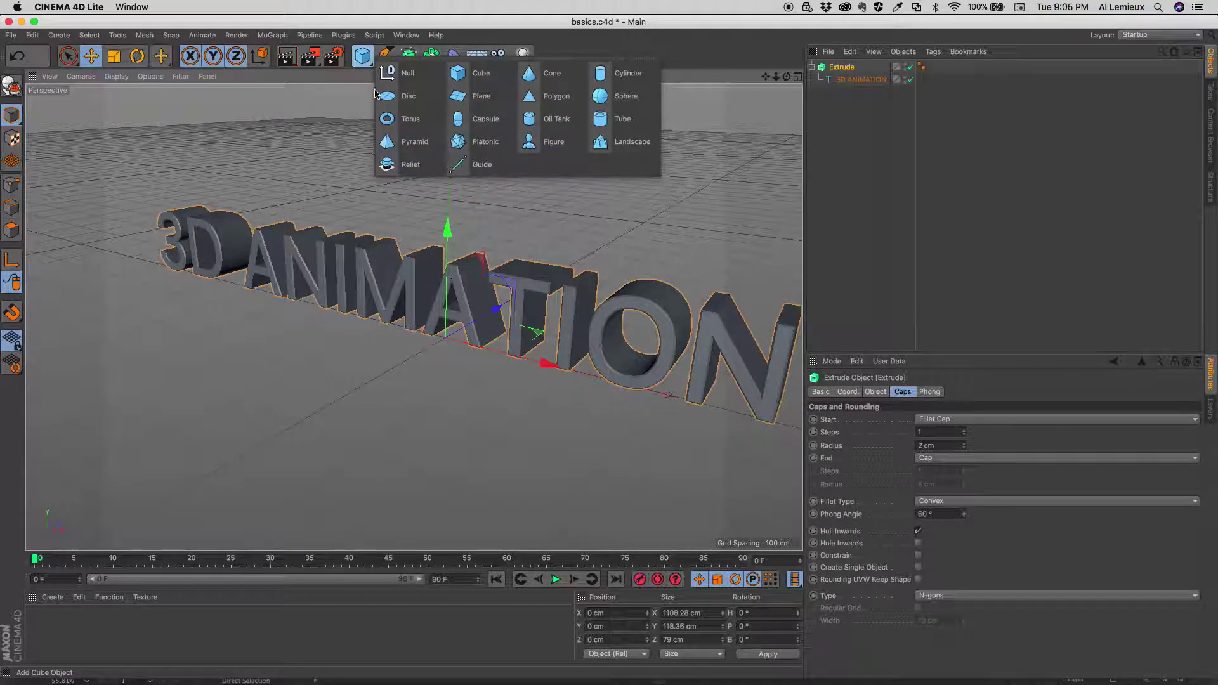
{"action": "left_click", "coordinate": [414, 143]}
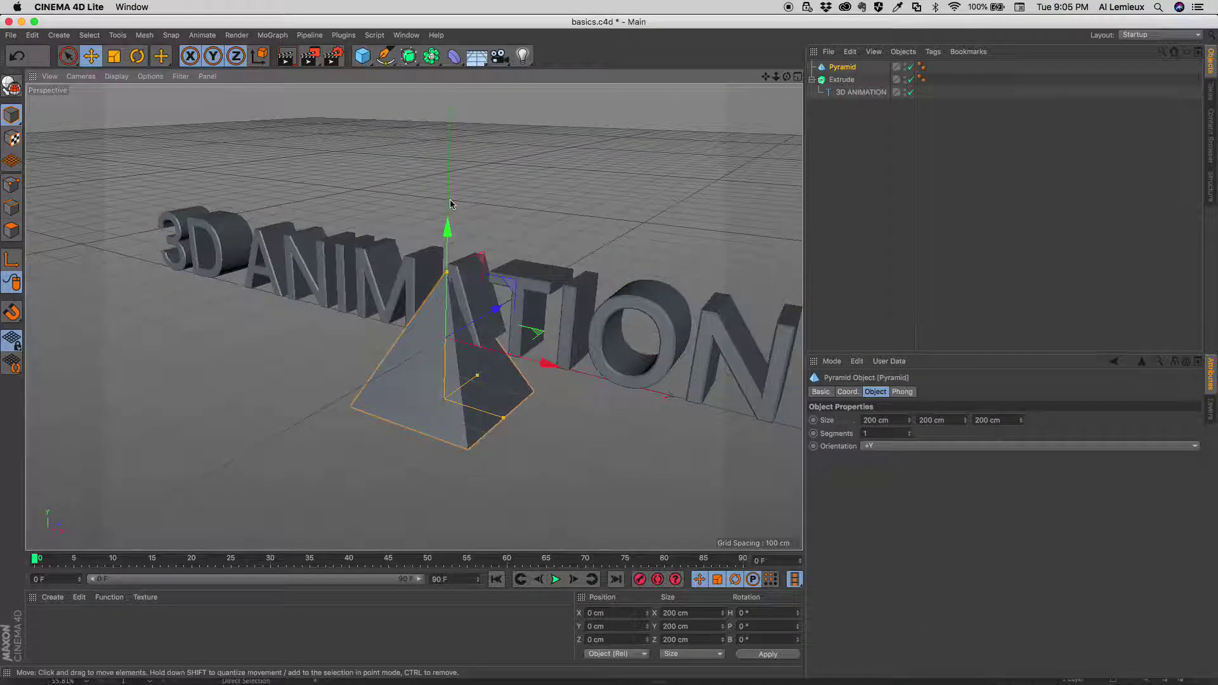
{"action": "left_click_drag", "start_coordinate": [447, 229], "coordinate": [433, 158]}
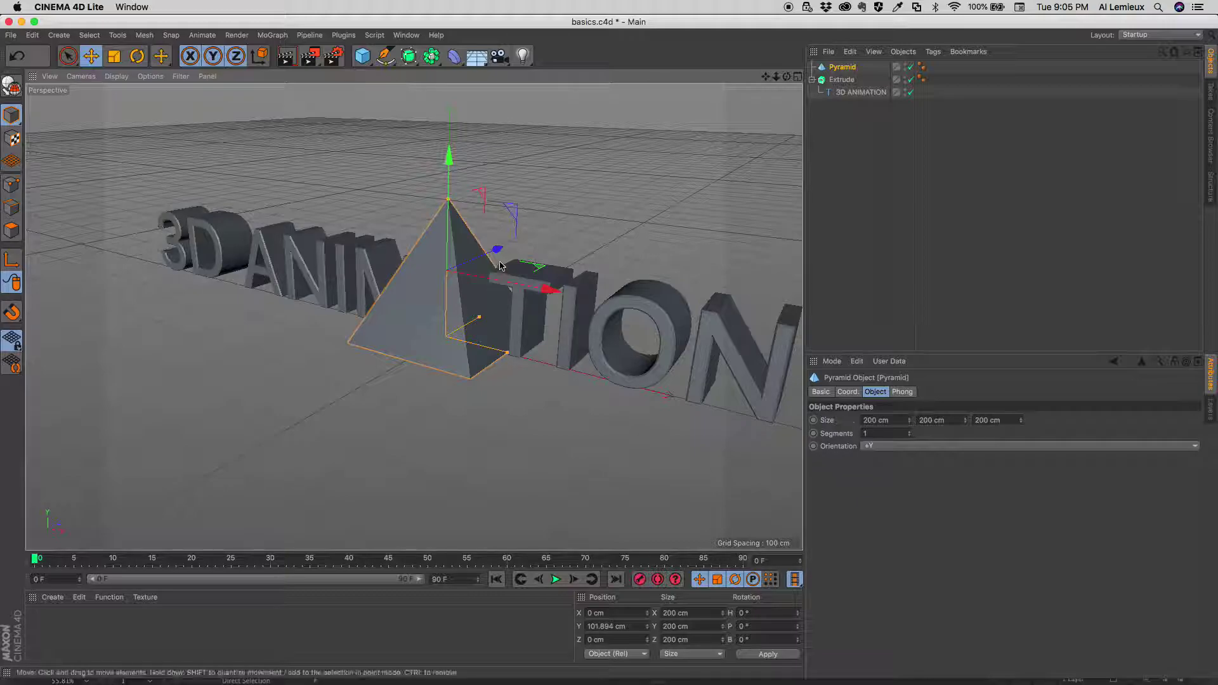
{"action": "left_click_drag", "start_coordinate": [498, 249], "coordinate": [570, 181]}
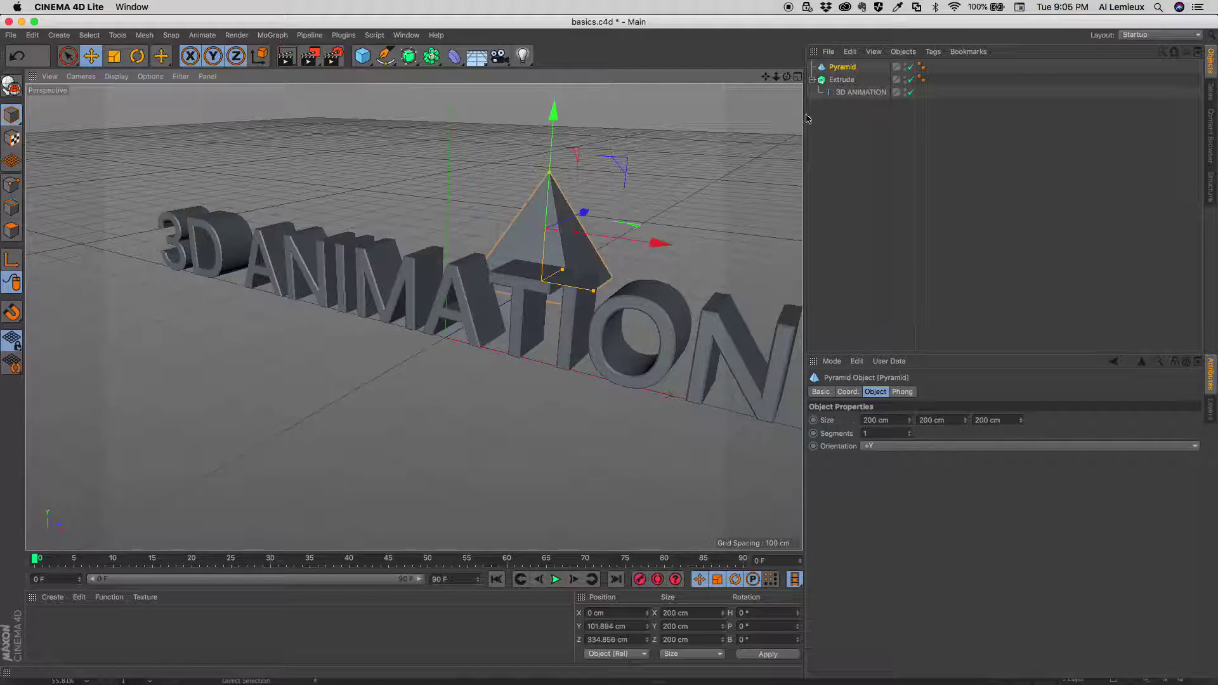
{"action": "left_click", "coordinate": [389, 61]}
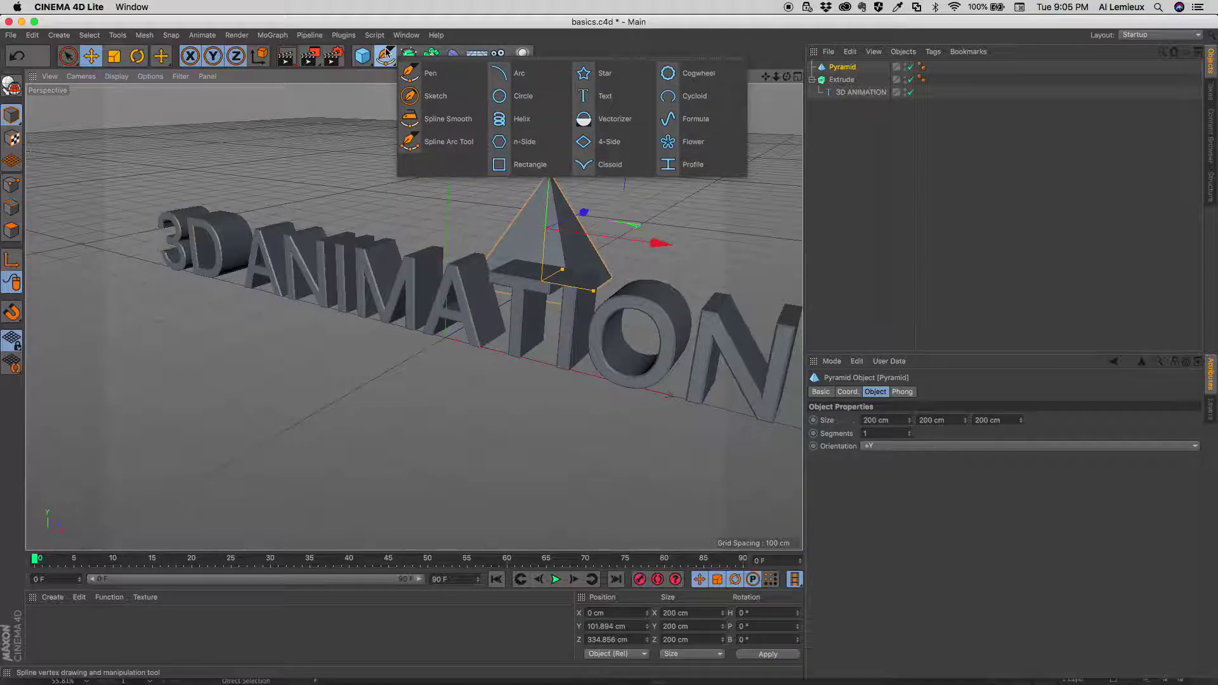
{"action": "left_click", "coordinate": [388, 51]}
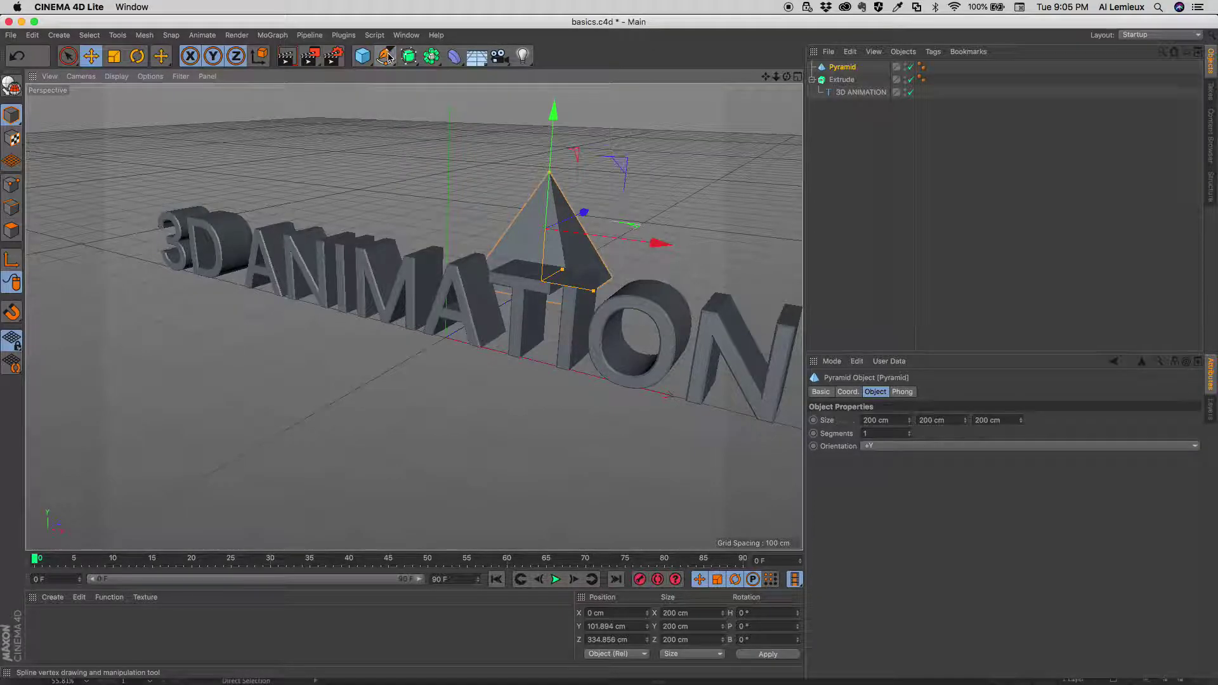